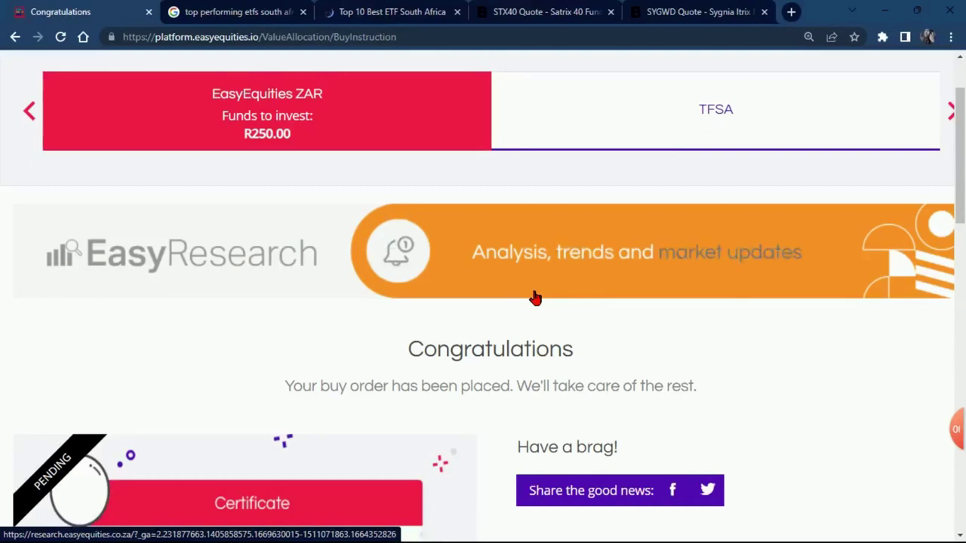
Try the TFSA account tab, then return to the ZAR account overview showing R250.00.
{"action": "scroll", "coordinate": [521, 302], "scroll_direction": "up", "scroll_amount": 2}
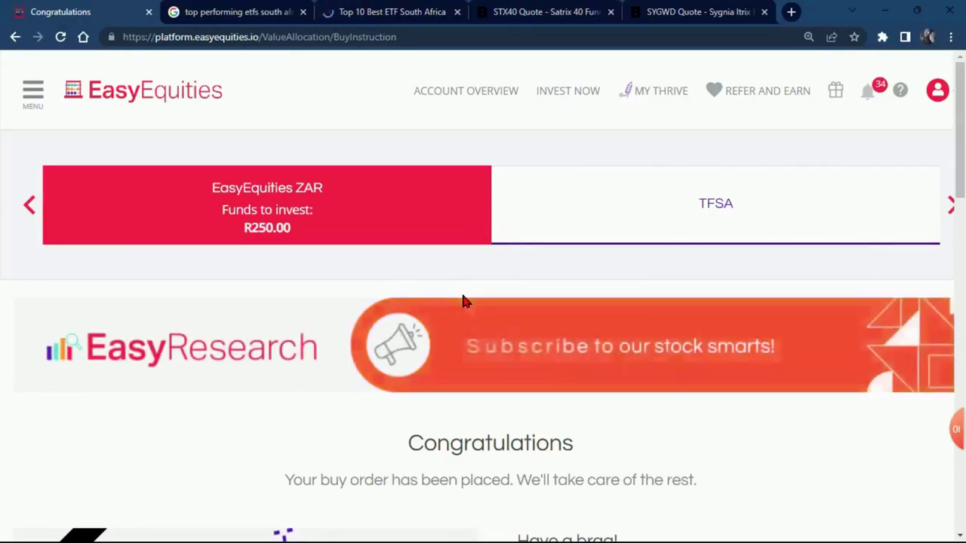
{"action": "left_click", "coordinate": [714, 205]}
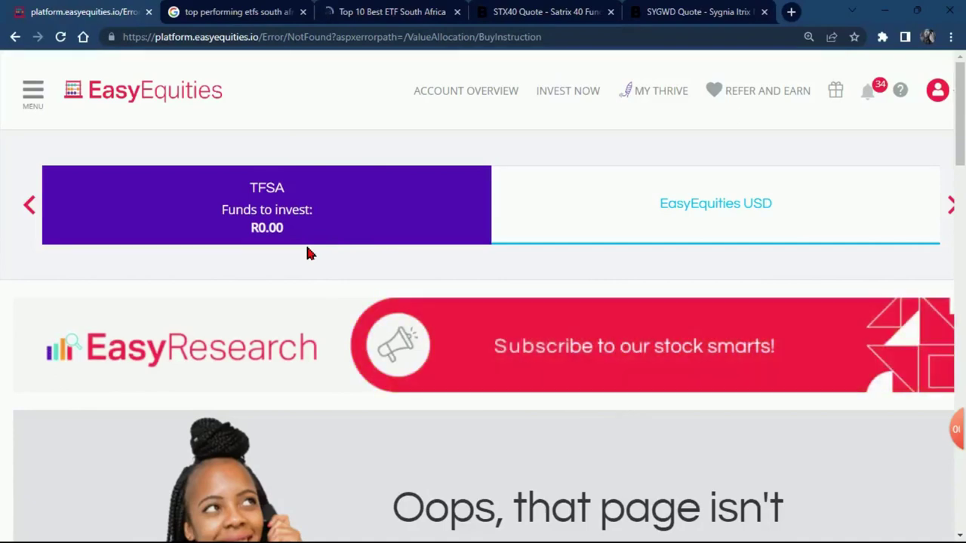
{"action": "scroll", "coordinate": [309, 254], "scroll_direction": "down", "scroll_amount": 3}
{"action": "scroll", "coordinate": [309, 255], "scroll_direction": "up", "scroll_amount": 1}
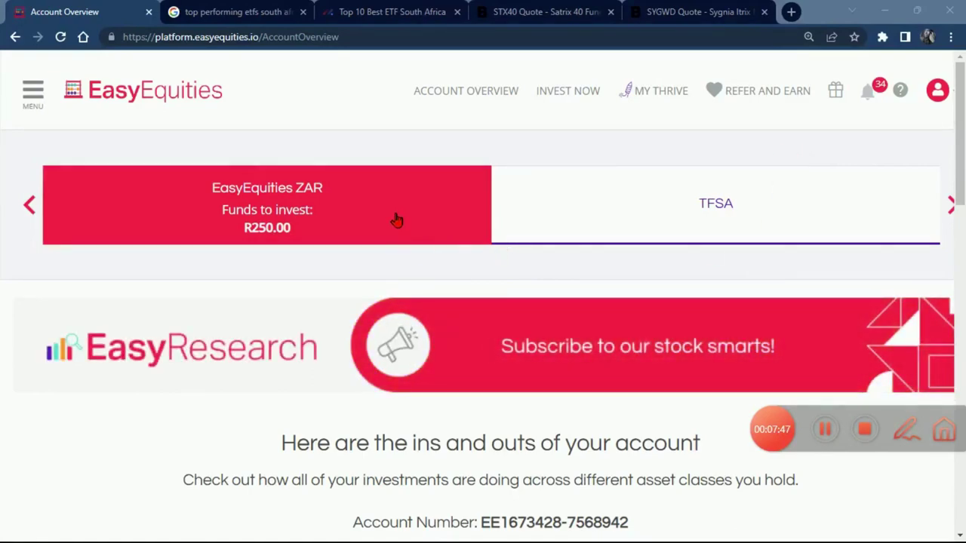
Look through the TFSA, USD and EasyProperties accounts, then return to the overview tab.
{"action": "left_click", "coordinate": [729, 211]}
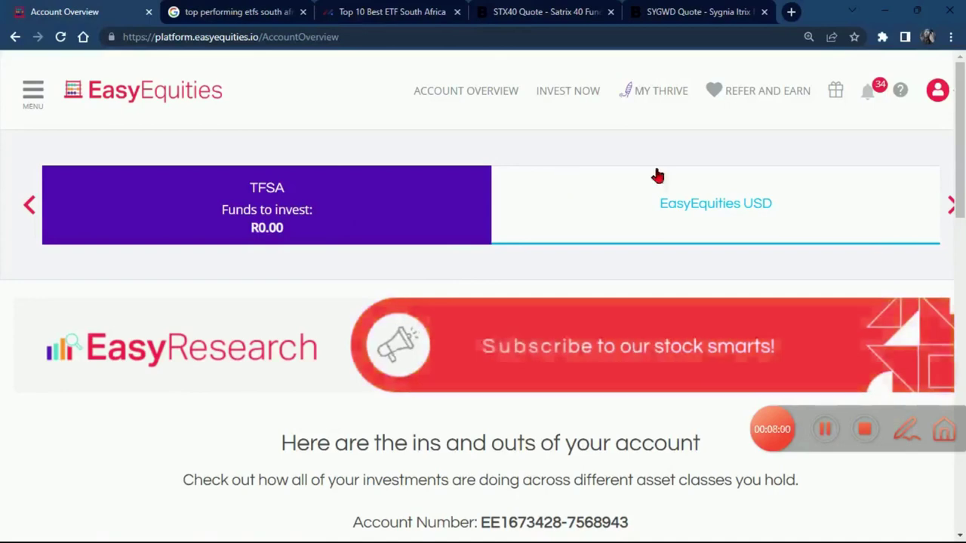
{"action": "left_click", "coordinate": [729, 222]}
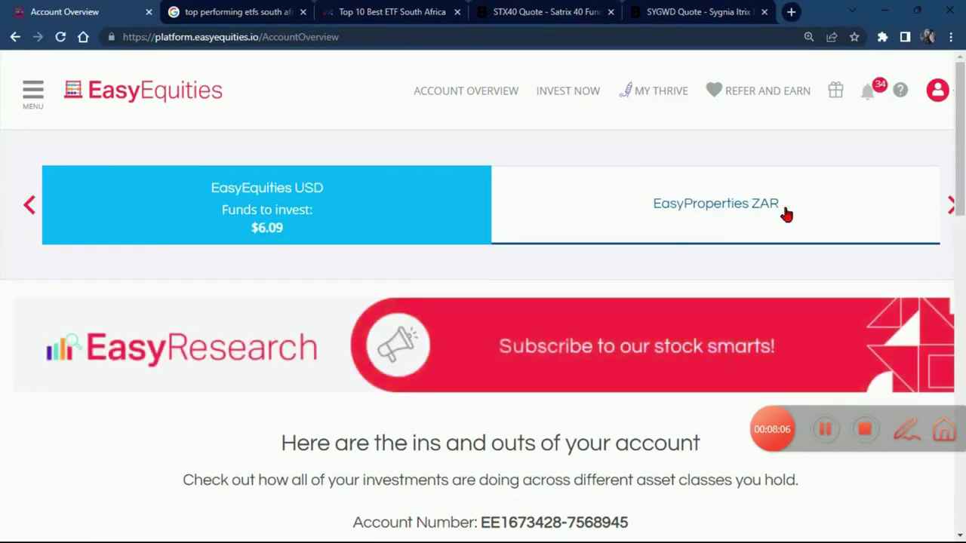
{"action": "left_click", "coordinate": [866, 215]}
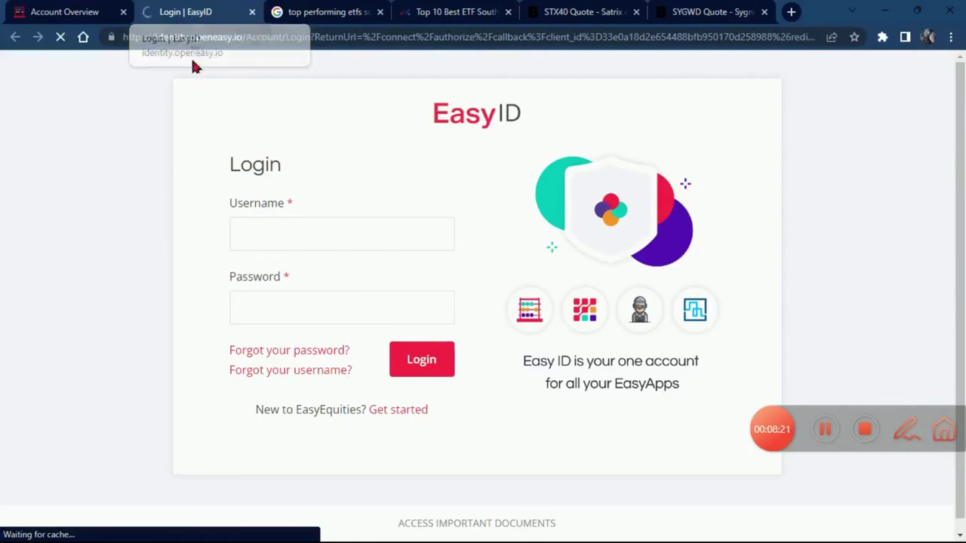
{"action": "left_click", "coordinate": [83, 11]}
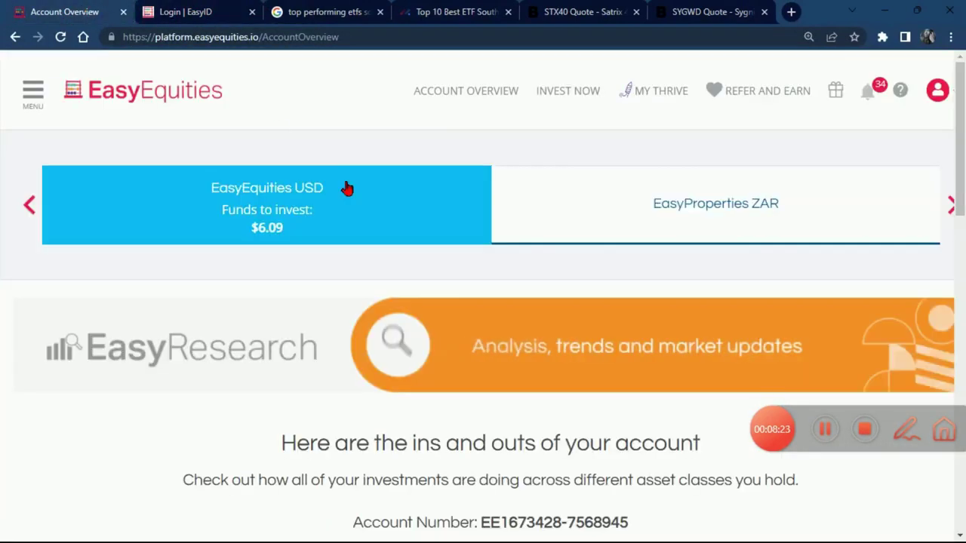
Make EasyEquities ZAR the active account and open the site navigation menu.
{"action": "left_click", "coordinate": [33, 207]}
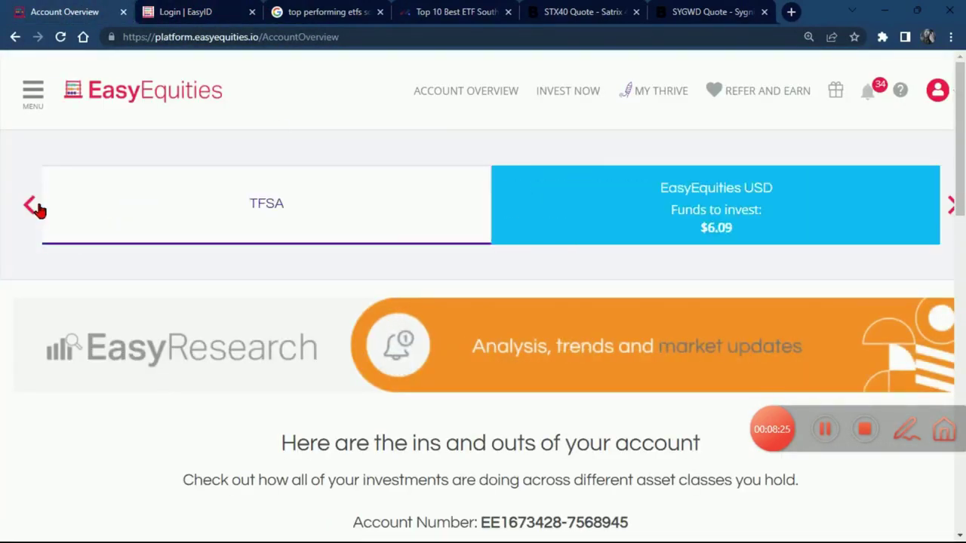
{"action": "left_click", "coordinate": [33, 207]}
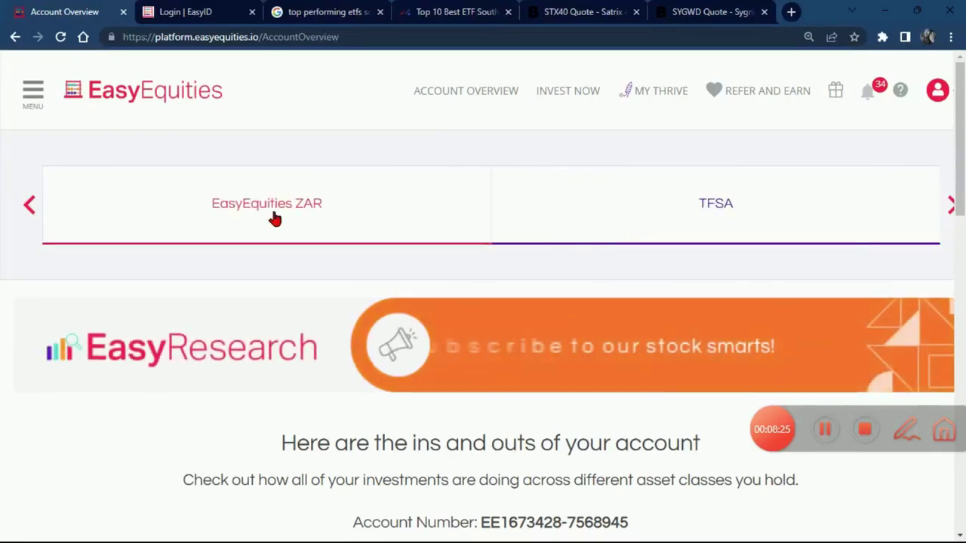
{"action": "left_click", "coordinate": [277, 219]}
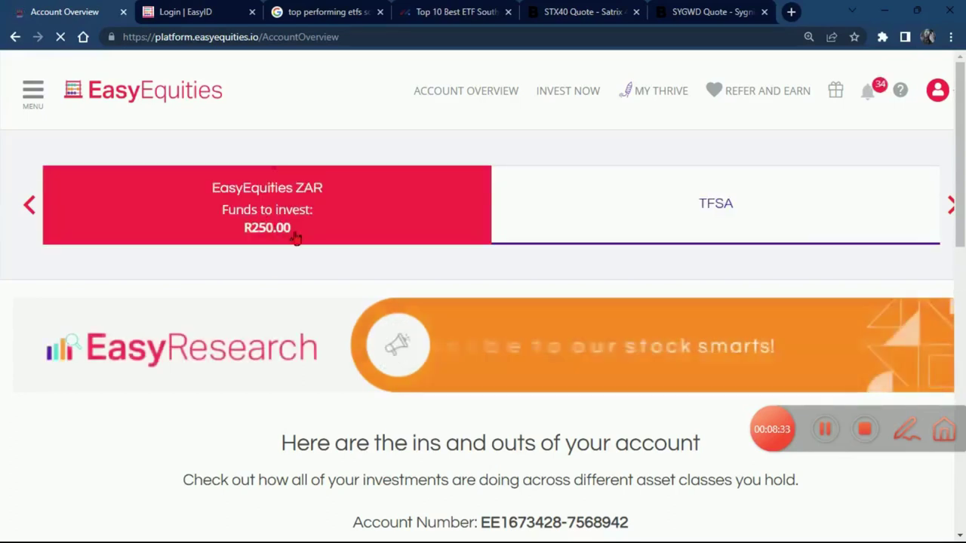
{"action": "left_click", "coordinate": [38, 96]}
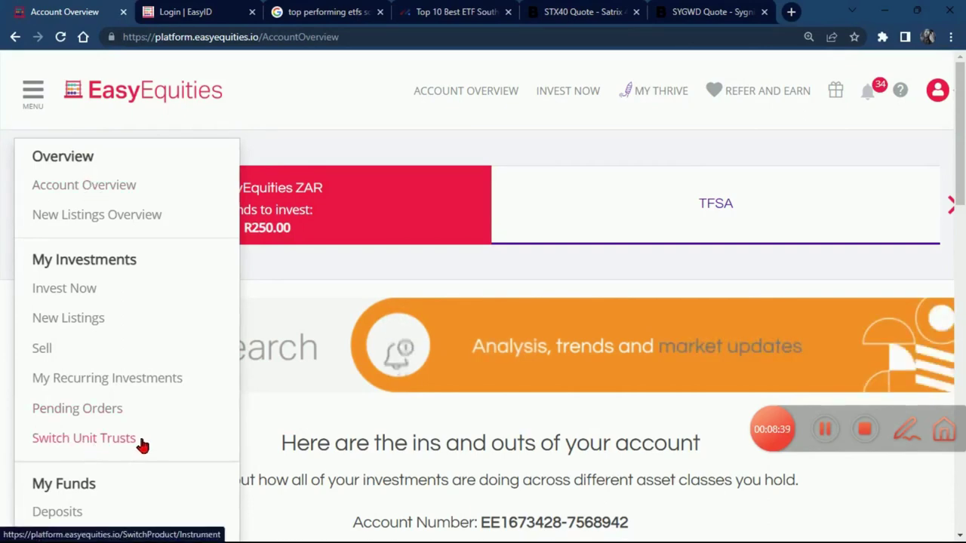
On Inter-account Transfers, set From Account to EasyEquities ZAR and To Account to TFSA.
{"action": "scroll", "coordinate": [144, 449], "scroll_direction": "down", "scroll_amount": 4}
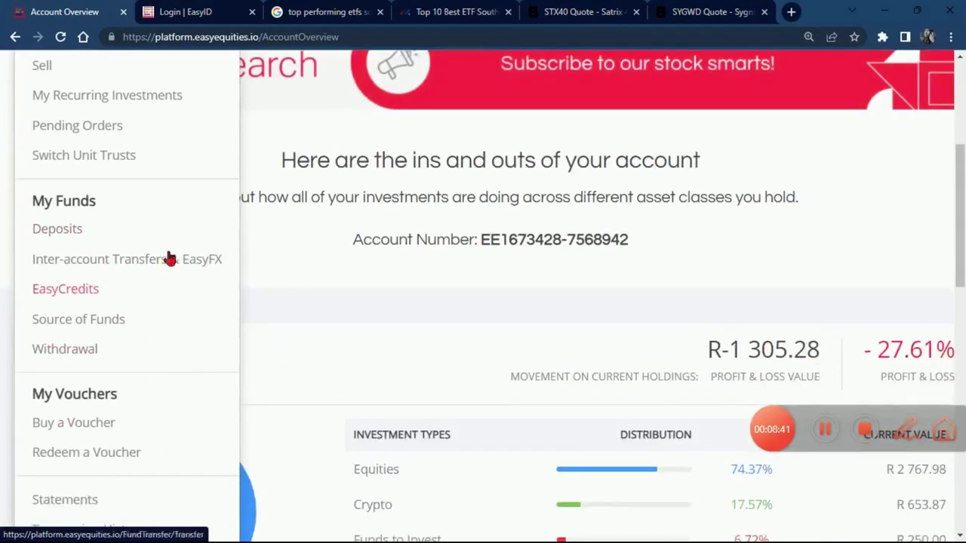
{"action": "left_click", "coordinate": [84, 264]}
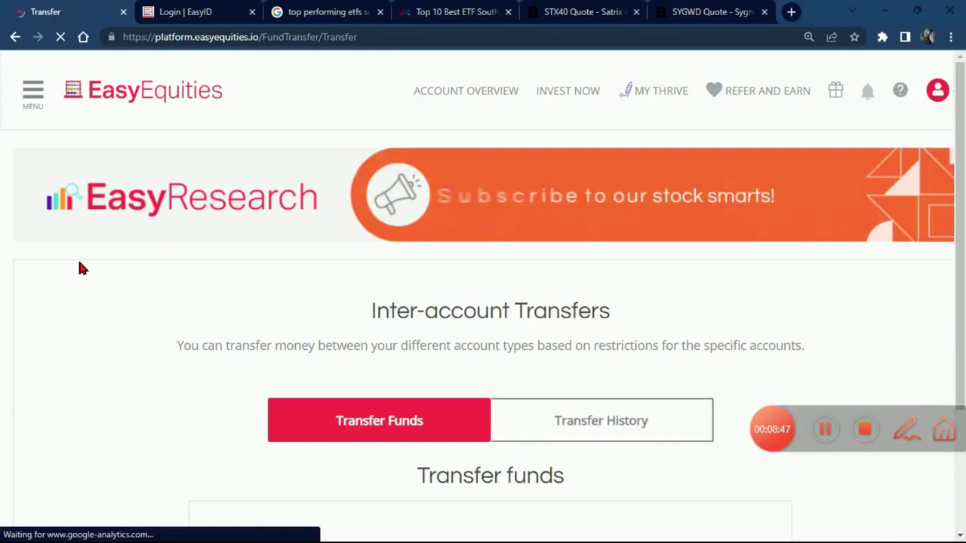
{"action": "scroll", "coordinate": [560, 260], "scroll_direction": "down", "scroll_amount": 3}
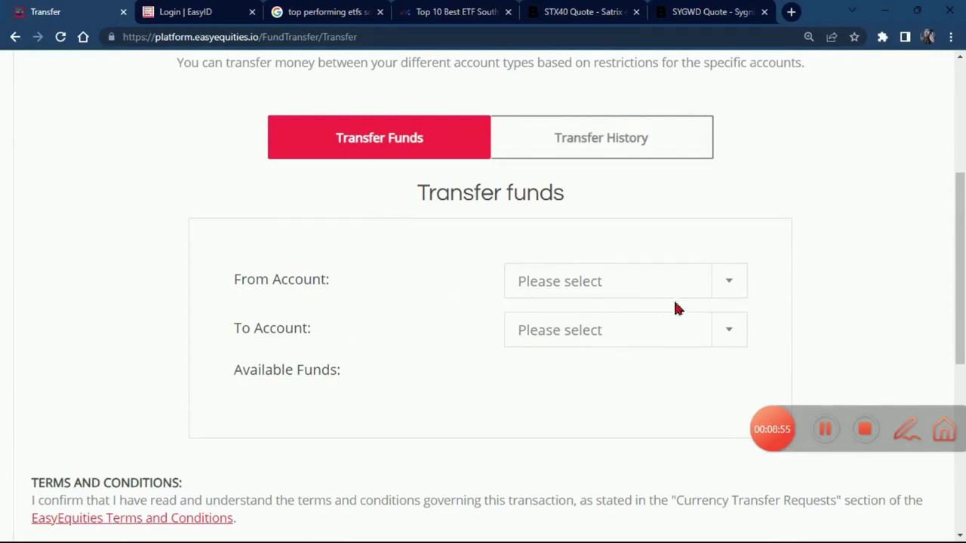
{"action": "left_click", "coordinate": [737, 287]}
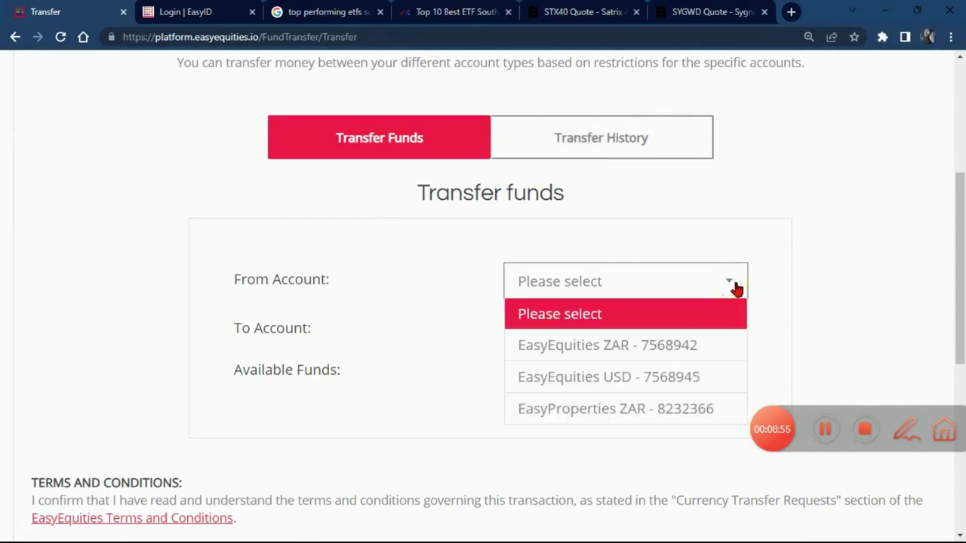
{"action": "left_click", "coordinate": [628, 346]}
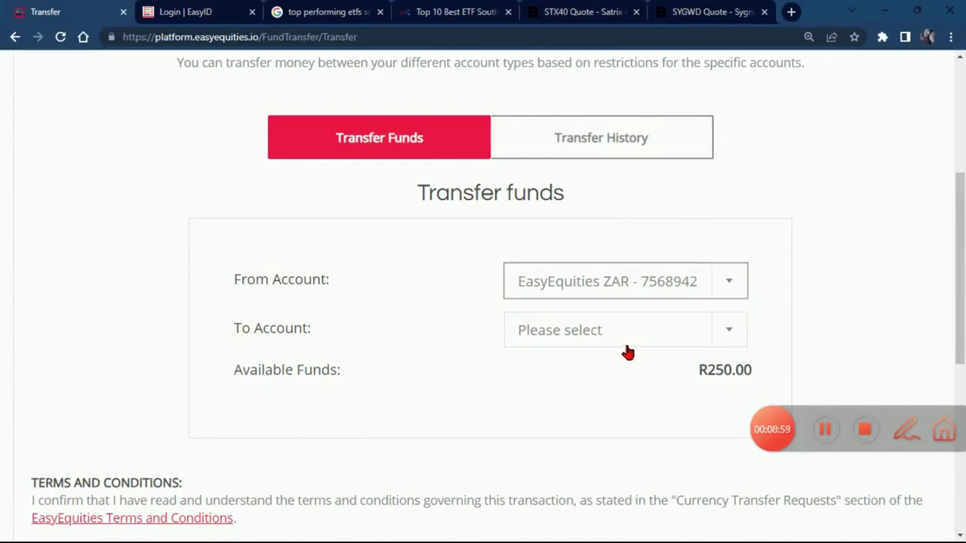
{"action": "left_click", "coordinate": [725, 335]}
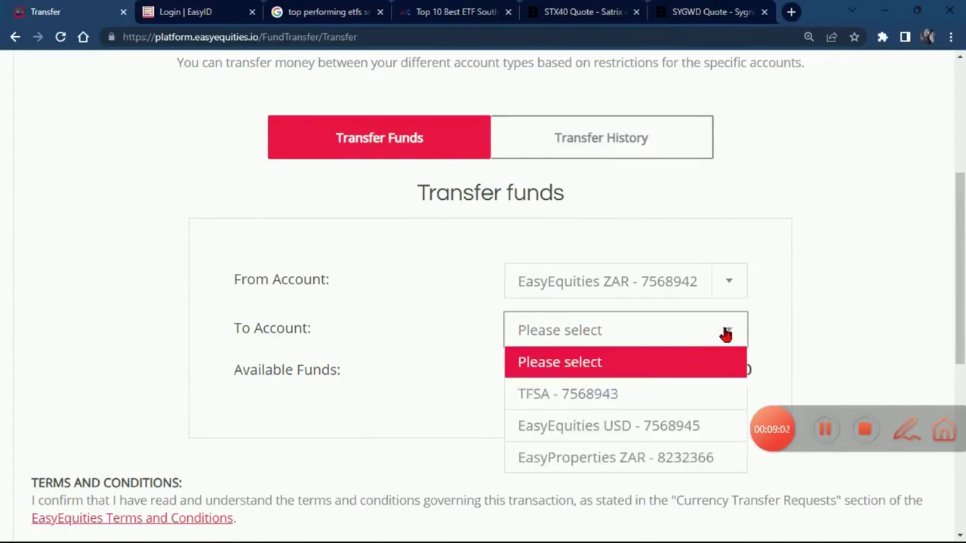
{"action": "left_click", "coordinate": [555, 400]}
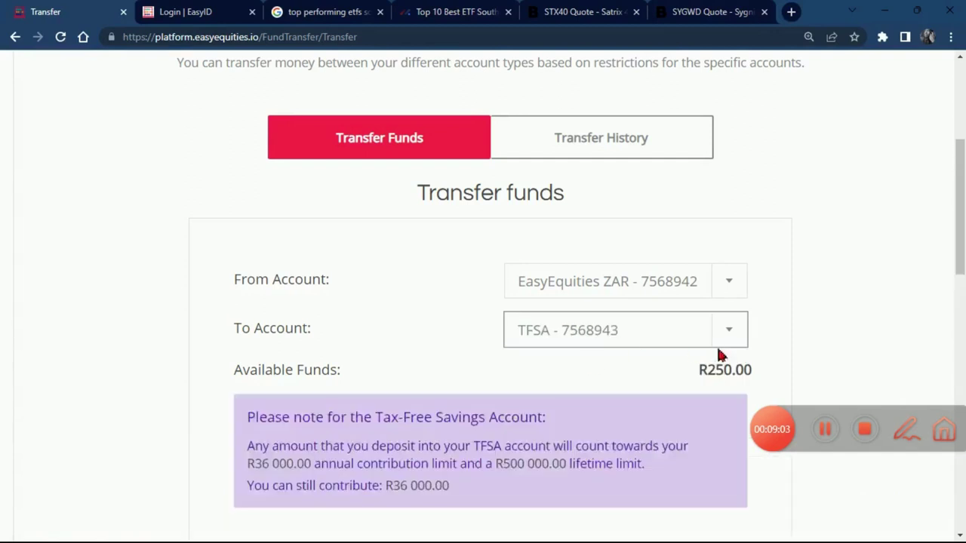
{"action": "scroll", "coordinate": [498, 342], "scroll_direction": "down", "scroll_amount": 2}
{"action": "scroll", "coordinate": [580, 345], "scroll_direction": "down", "scroll_amount": 1}
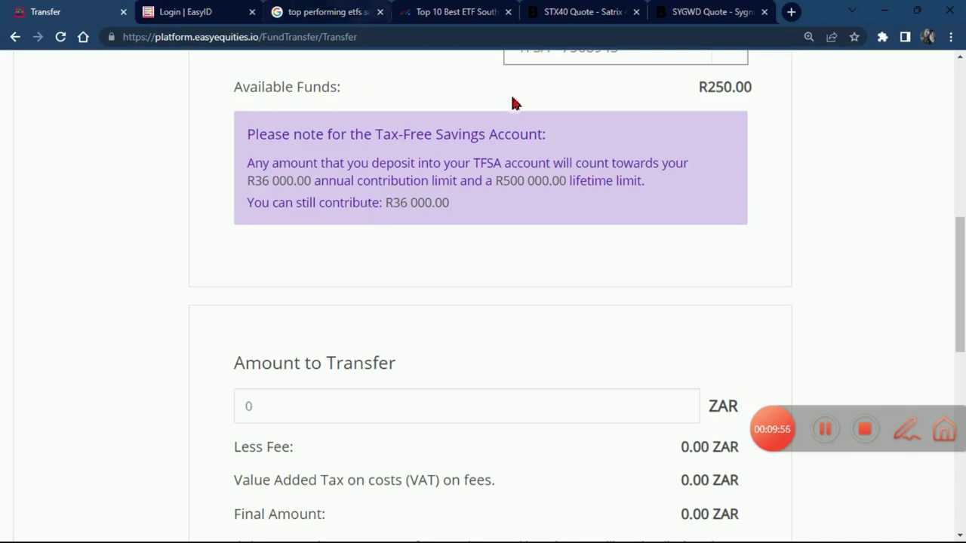
Transfer R250 from the ZAR account to the TFSA, accepting the terms and conditions.
{"action": "scroll", "coordinate": [528, 151], "scroll_direction": "down", "scroll_amount": 4}
{"action": "left_click", "coordinate": [364, 136]}
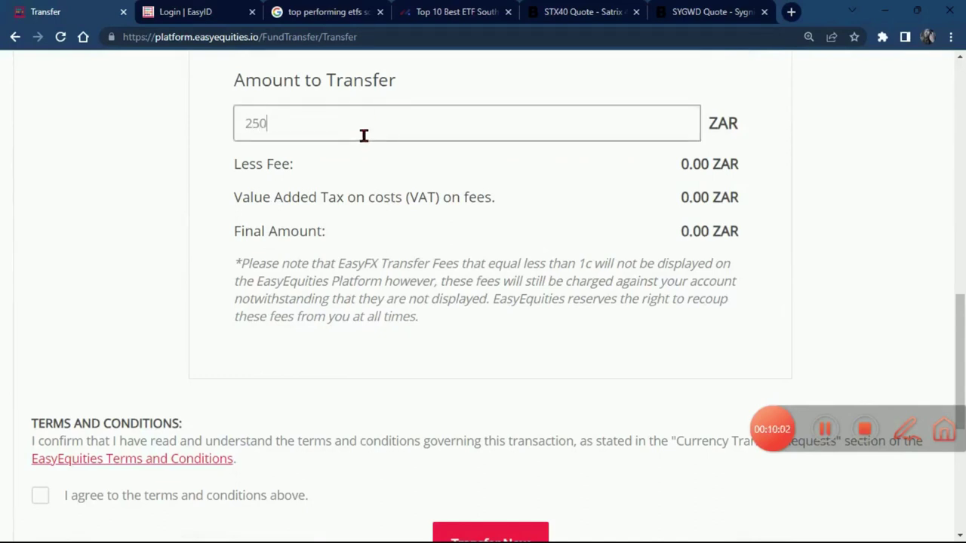
{"action": "scroll", "coordinate": [513, 242], "scroll_direction": "down", "scroll_amount": 4}
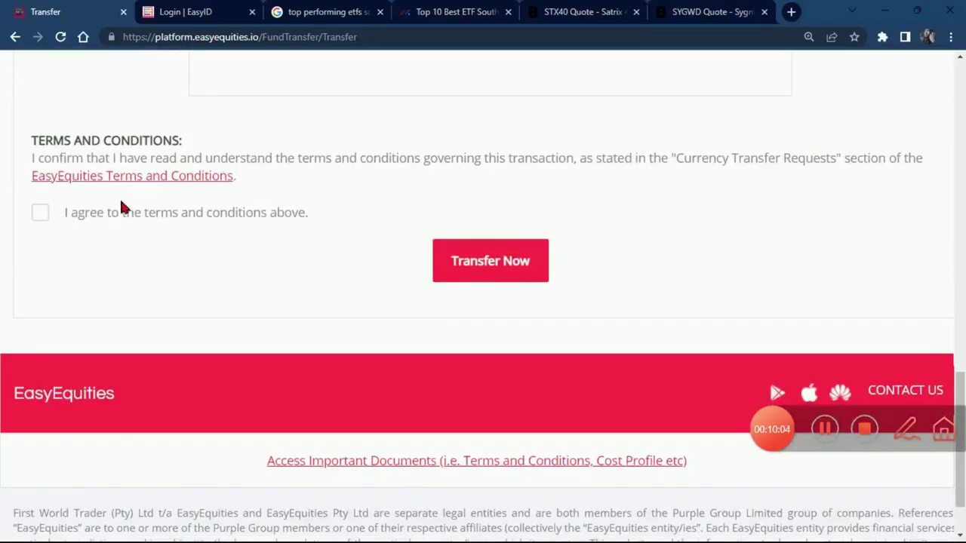
{"action": "left_click", "coordinate": [40, 214]}
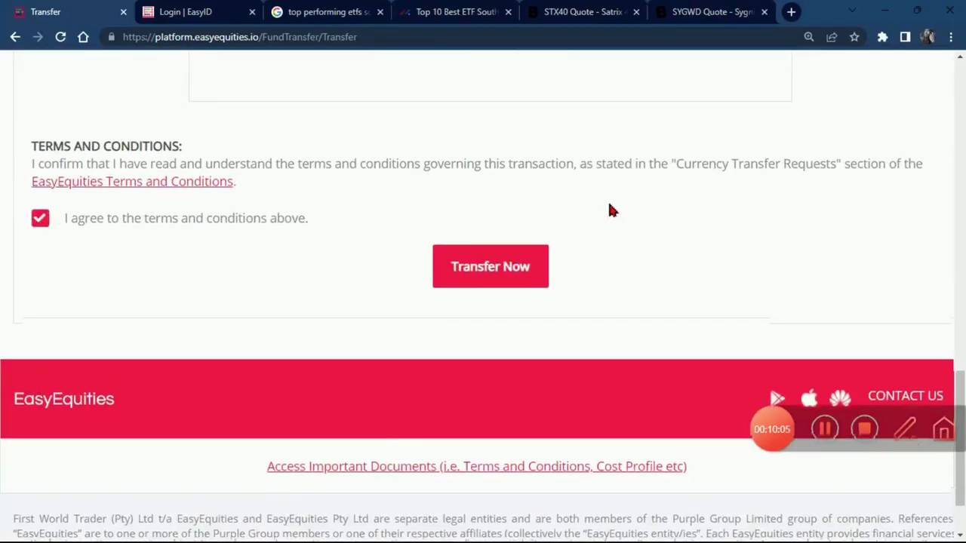
{"action": "scroll", "coordinate": [609, 209], "scroll_direction": "up", "scroll_amount": 4}
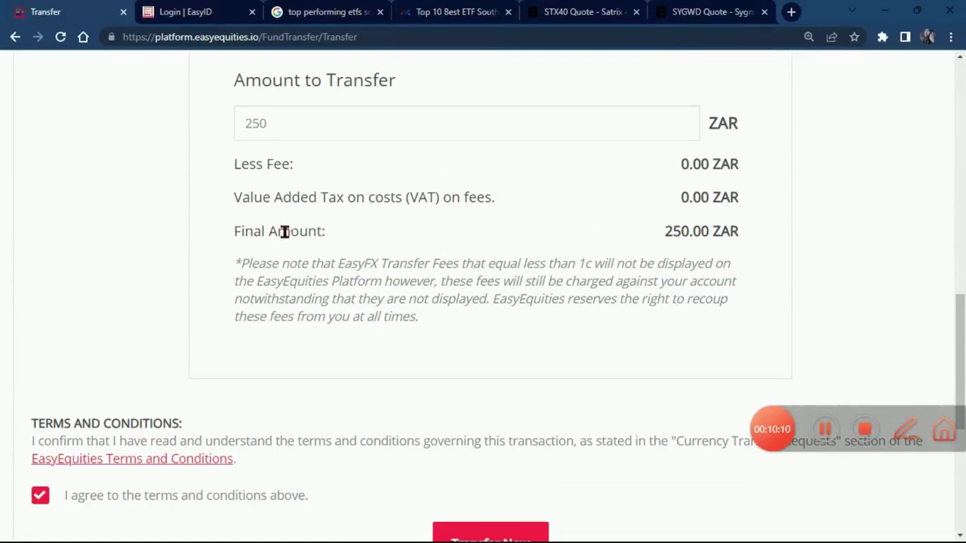
{"action": "scroll", "coordinate": [728, 264], "scroll_direction": "down", "scroll_amount": 3}
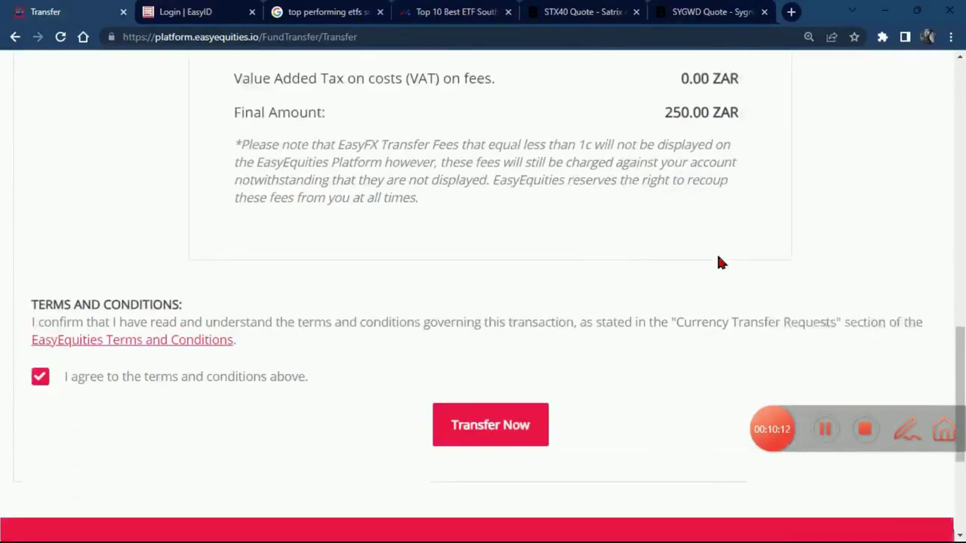
{"action": "scroll", "coordinate": [668, 215], "scroll_direction": "up", "scroll_amount": 3}
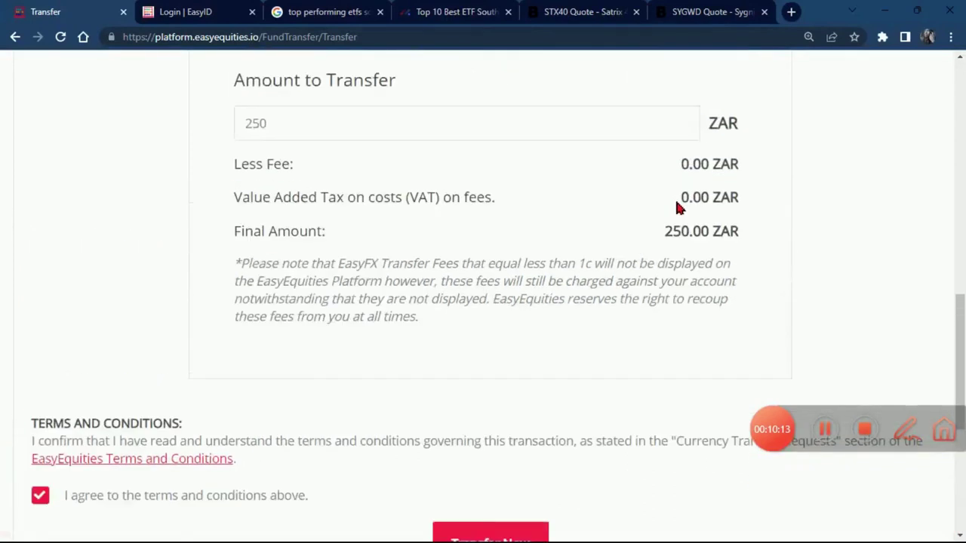
{"action": "scroll", "coordinate": [680, 222], "scroll_direction": "down", "scroll_amount": 3}
{"action": "left_click", "coordinate": [499, 365]}
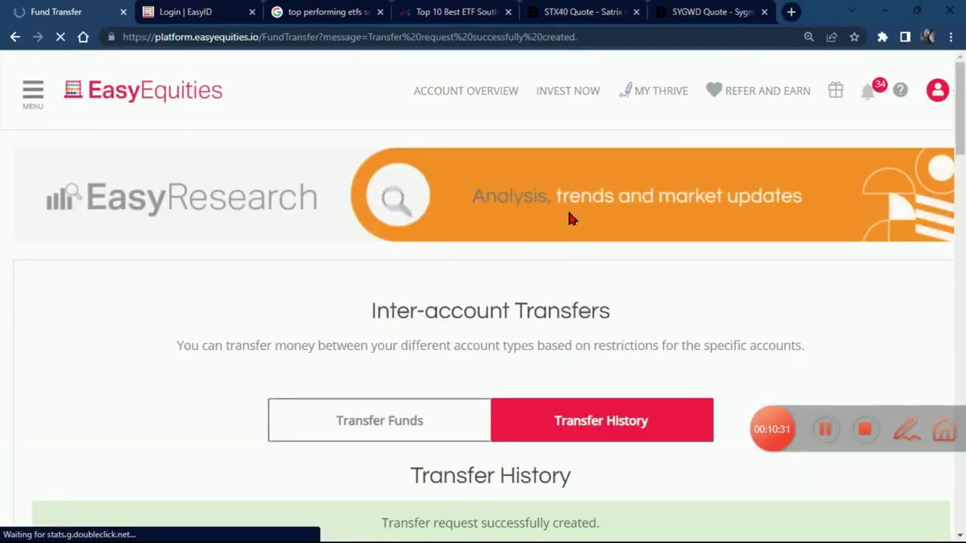
Return to Account Overview and confirm the TFSA now holds R250.00 to invest.
{"action": "left_click", "coordinate": [470, 94]}
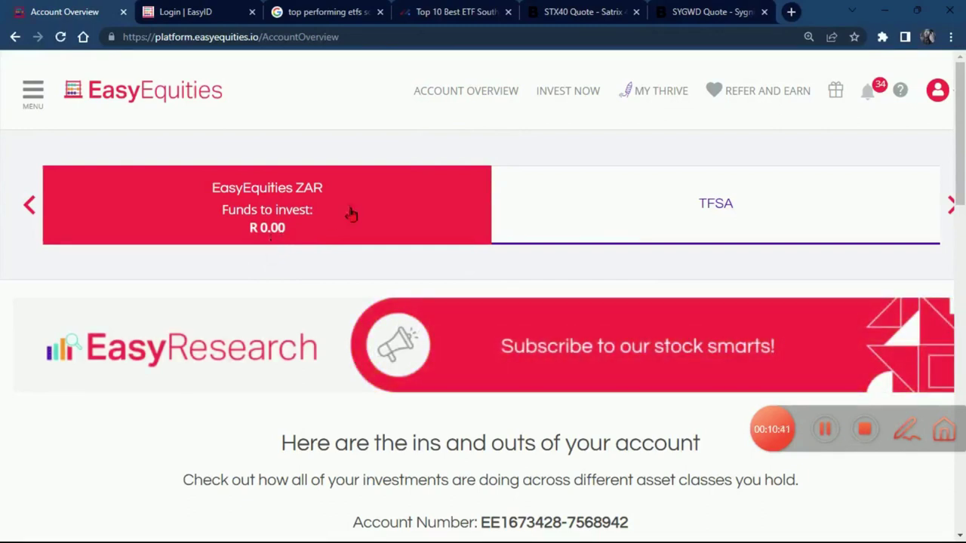
{"action": "left_click", "coordinate": [728, 207]}
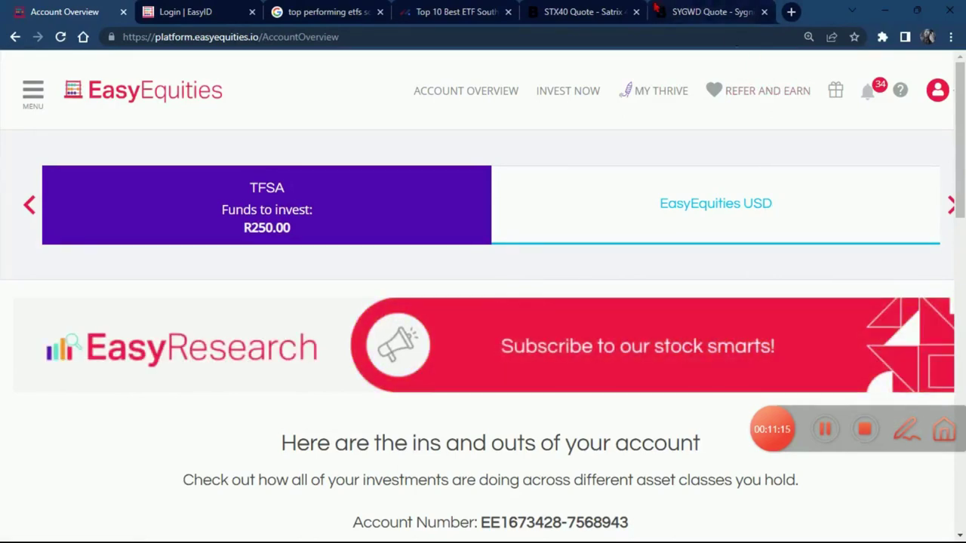
{"action": "left_click", "coordinate": [336, 15]}
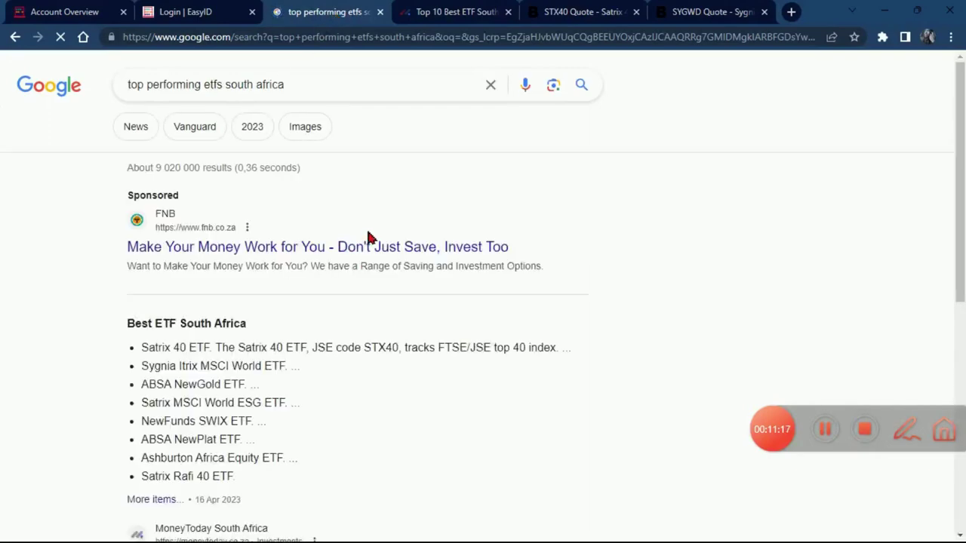
{"action": "scroll", "coordinate": [375, 232], "scroll_direction": "down", "scroll_amount": 6}
{"action": "scroll", "coordinate": [375, 232], "scroll_direction": "down", "scroll_amount": 13}
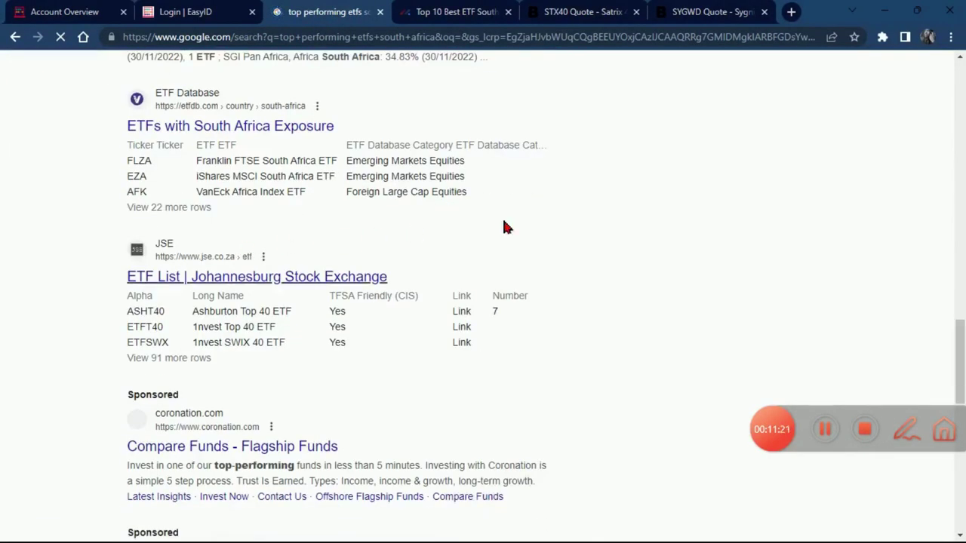
{"action": "scroll", "coordinate": [598, 228], "scroll_direction": "down", "scroll_amount": 3}
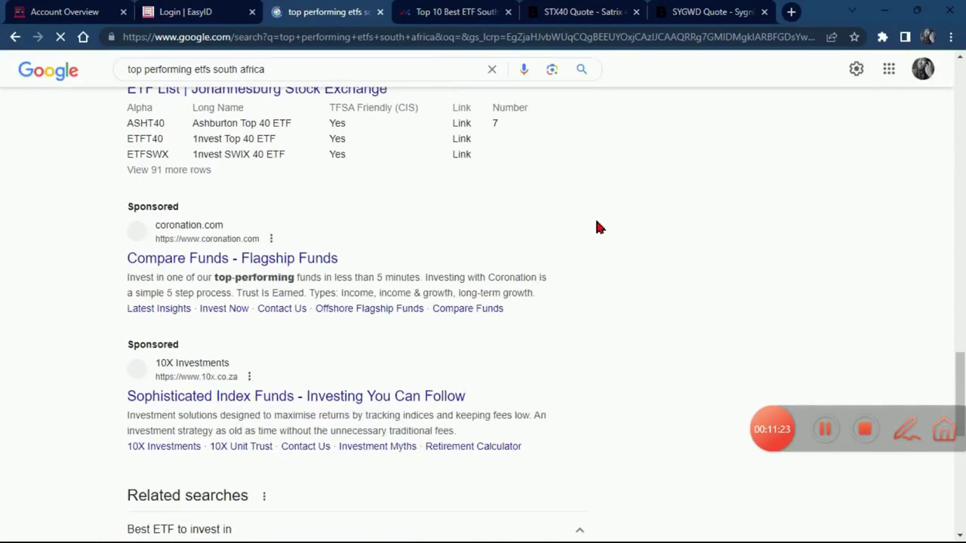
{"action": "scroll", "coordinate": [467, 223], "scroll_direction": "down", "scroll_amount": 4}
{"action": "scroll", "coordinate": [464, 223], "scroll_direction": "down", "scroll_amount": 3}
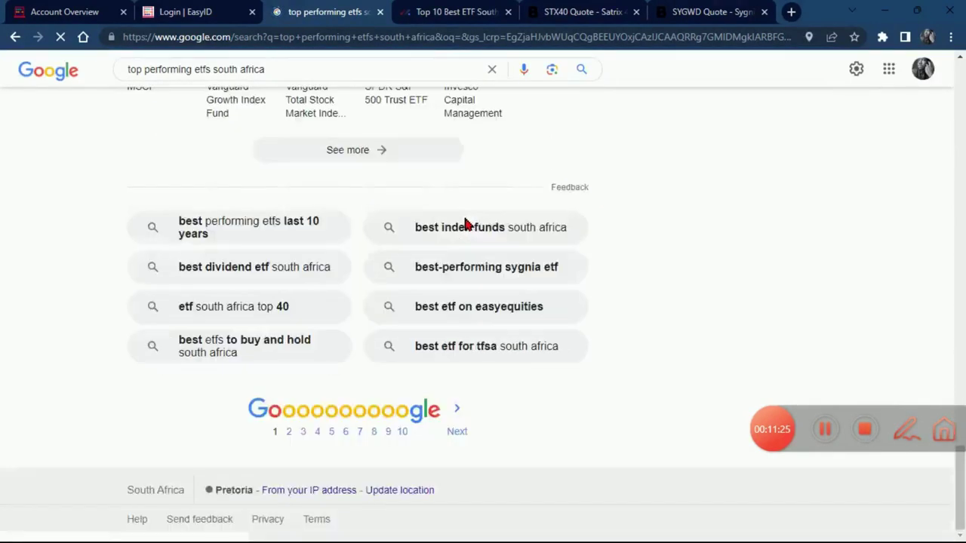
{"action": "scroll", "coordinate": [414, 237], "scroll_direction": "up", "scroll_amount": 15}
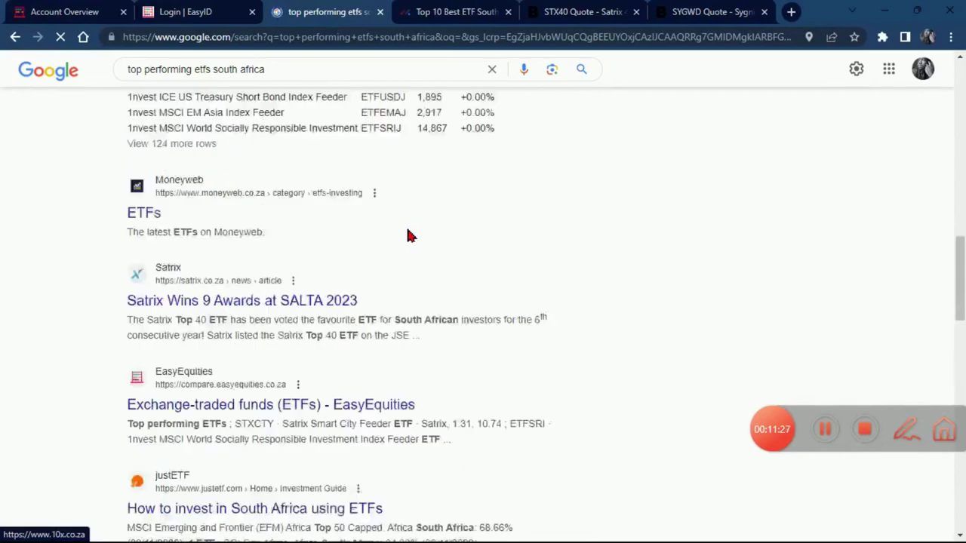
{"action": "scroll", "coordinate": [410, 237], "scroll_direction": "up", "scroll_amount": 2}
{"action": "scroll", "coordinate": [400, 240], "scroll_direction": "down", "scroll_amount": 3}
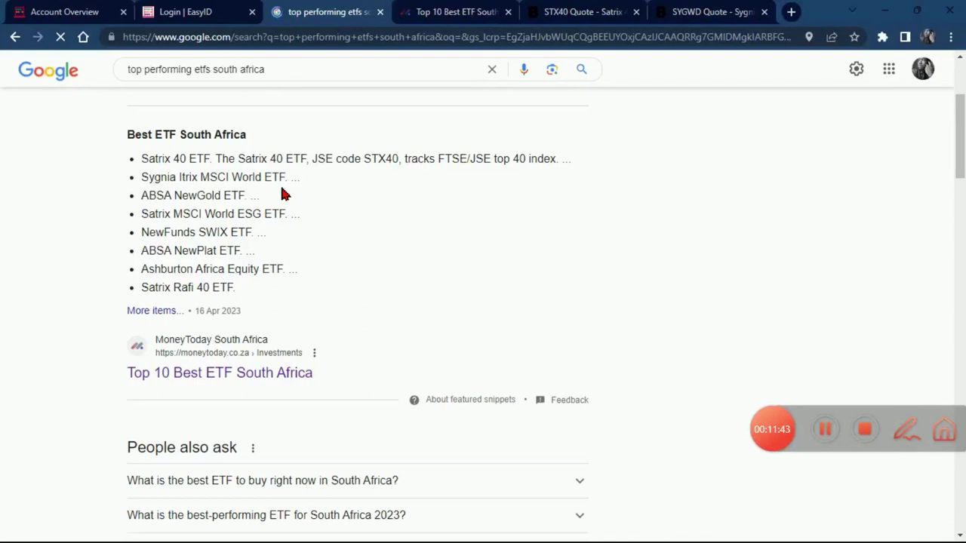
Read MoneyToday's Top 10 Best ETF South Africa article through Satrix 40, then go to the EasyID tab.
{"action": "left_click", "coordinate": [449, 15]}
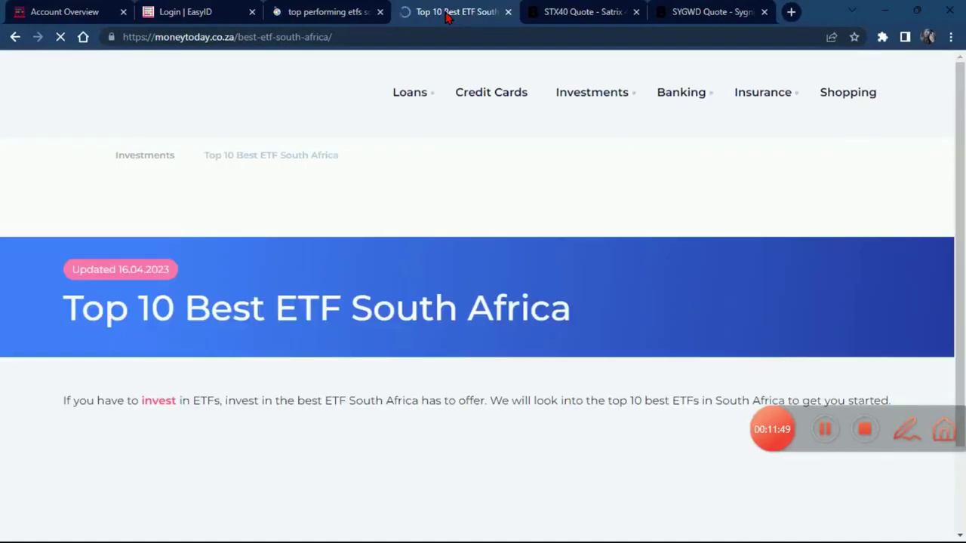
{"action": "scroll", "coordinate": [515, 296], "scroll_direction": "down", "scroll_amount": 9}
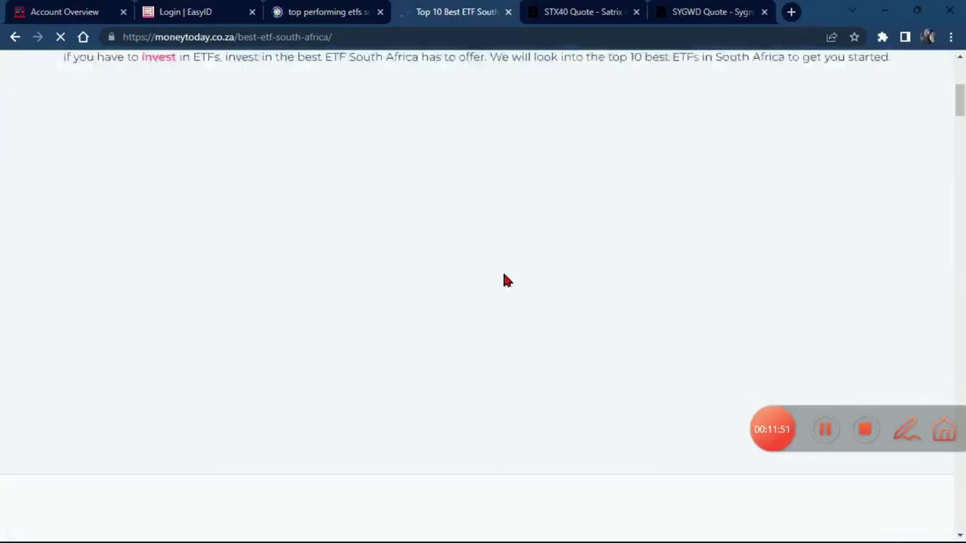
{"action": "scroll", "coordinate": [492, 271], "scroll_direction": "down", "scroll_amount": 3}
{"action": "scroll", "coordinate": [399, 239], "scroll_direction": "up", "scroll_amount": 6}
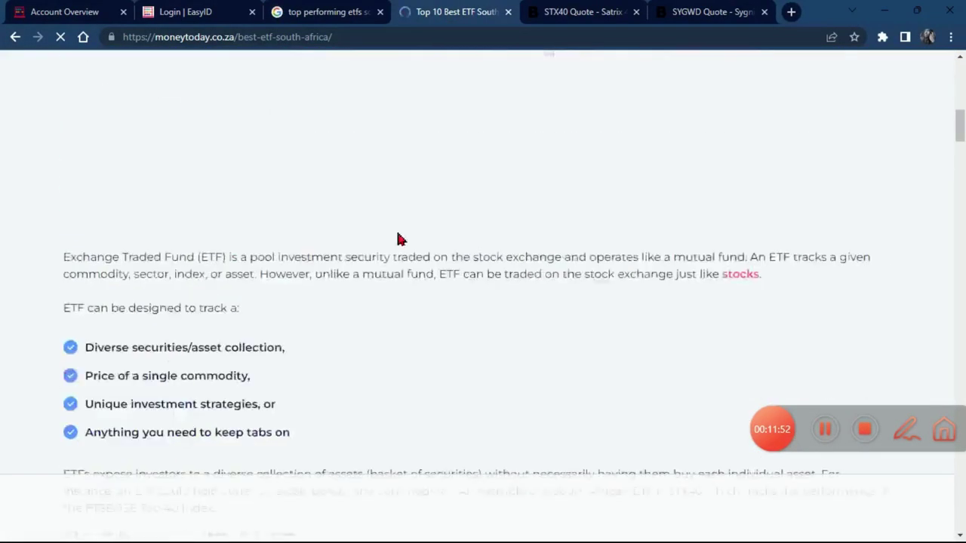
{"action": "scroll", "coordinate": [456, 243], "scroll_direction": "up", "scroll_amount": 3}
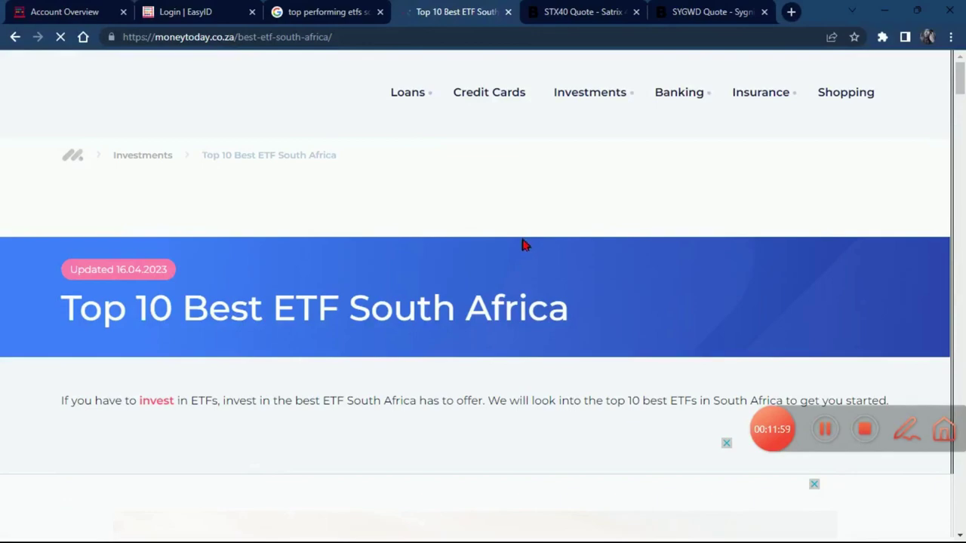
{"action": "scroll", "coordinate": [523, 243], "scroll_direction": "down", "scroll_amount": 4}
{"action": "scroll", "coordinate": [524, 242], "scroll_direction": "up", "scroll_amount": 4}
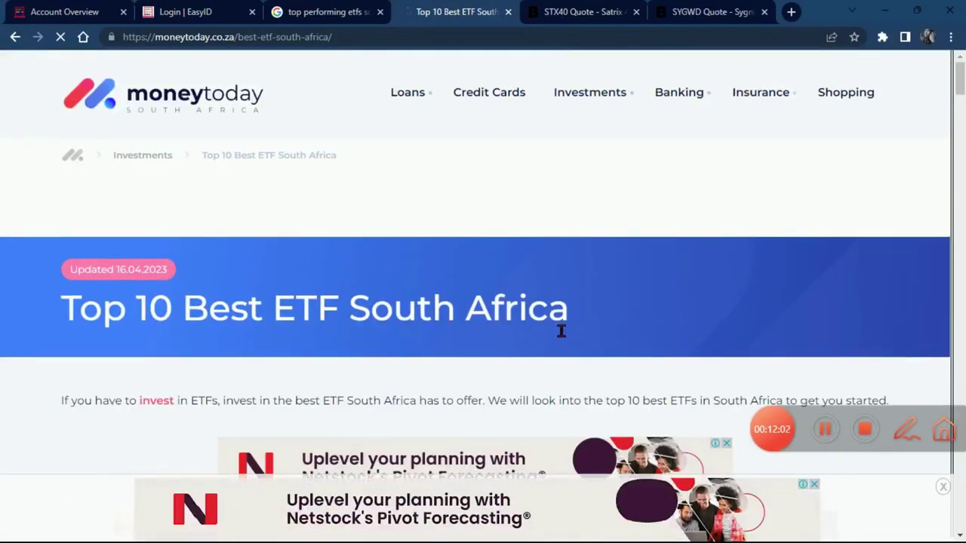
{"action": "scroll", "coordinate": [560, 331], "scroll_direction": "down", "scroll_amount": 10}
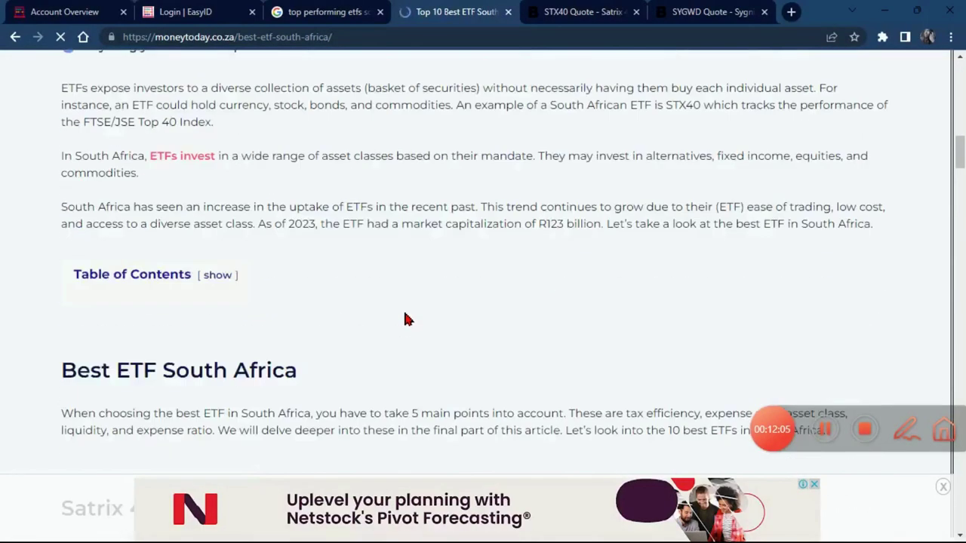
{"action": "scroll", "coordinate": [404, 319], "scroll_direction": "down", "scroll_amount": 4}
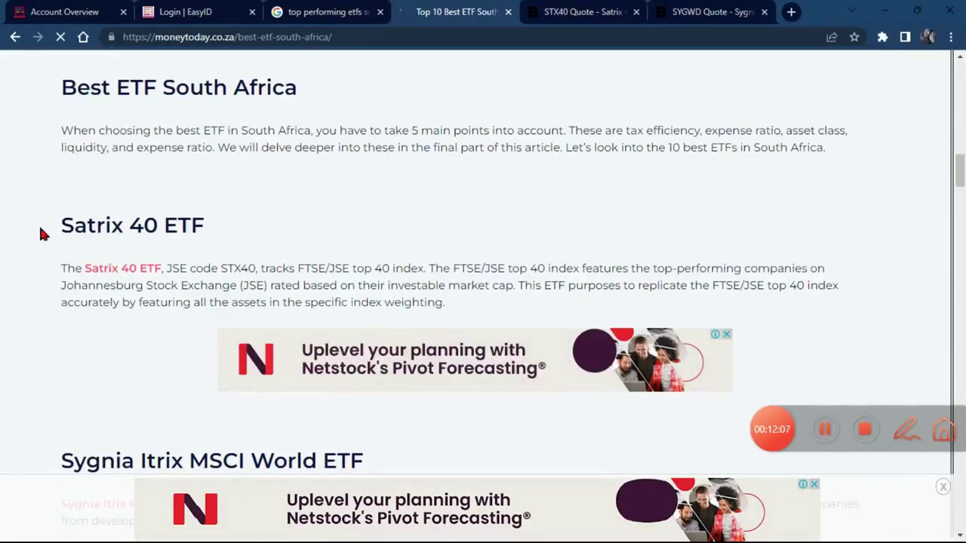
{"action": "scroll", "coordinate": [369, 262], "scroll_direction": "down", "scroll_amount": 4}
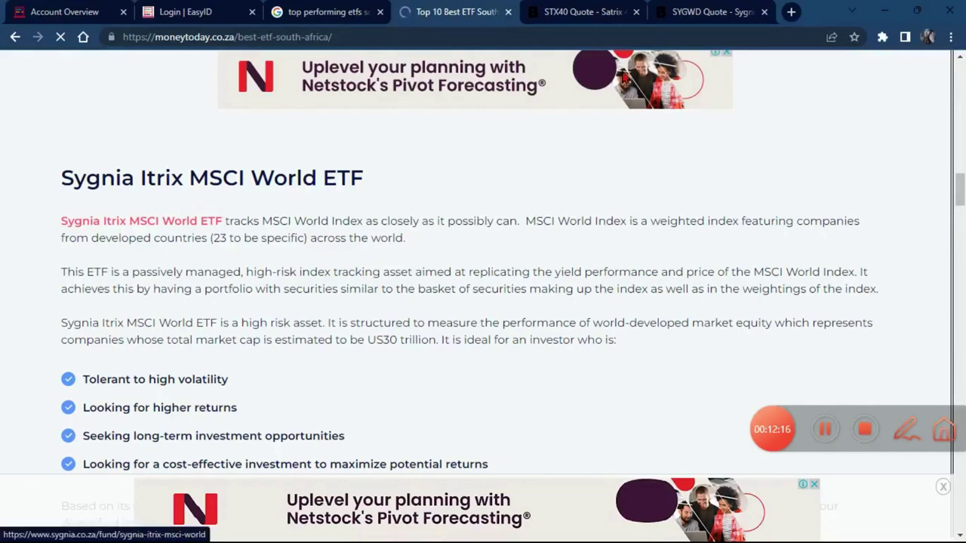
{"action": "scroll", "coordinate": [431, 134], "scroll_direction": "up", "scroll_amount": 10}
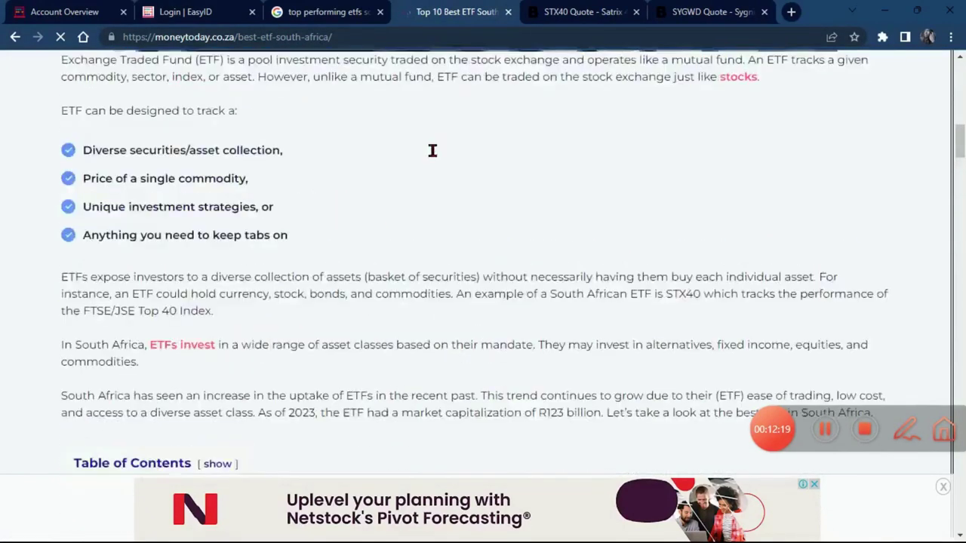
{"action": "scroll", "coordinate": [433, 150], "scroll_direction": "up", "scroll_amount": 3}
{"action": "left_click", "coordinate": [187, 11]}
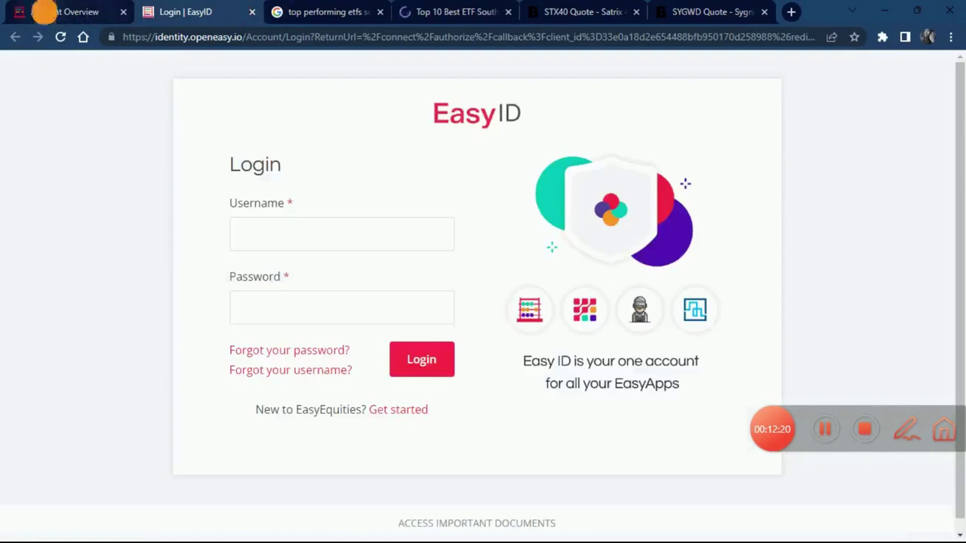
Check the TFSA's R250.00 balance on Account Overview, then go to Invest Now.
{"action": "left_click", "coordinate": [44, 12]}
{"action": "scroll", "coordinate": [438, 291], "scroll_direction": "down", "scroll_amount": 5}
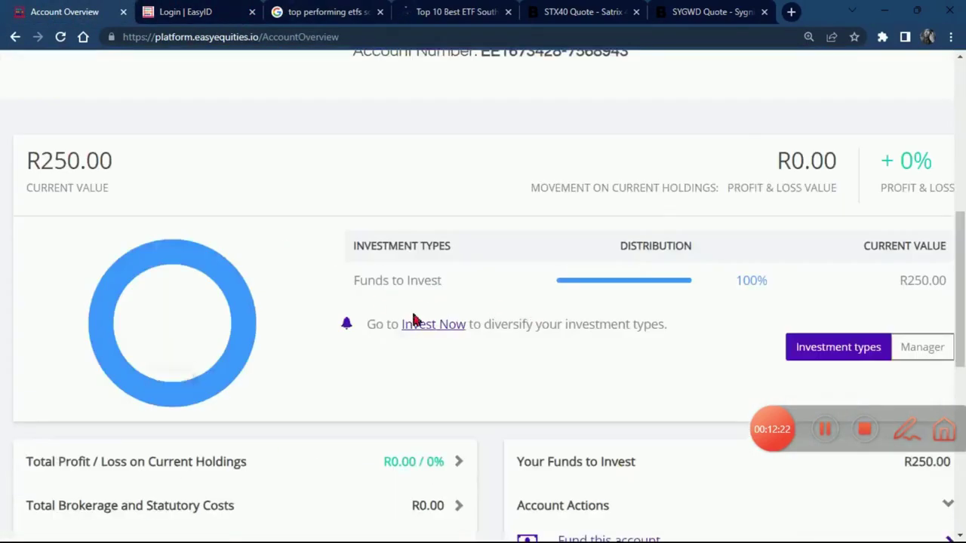
{"action": "scroll", "coordinate": [413, 320], "scroll_direction": "down", "scroll_amount": 5}
{"action": "scroll", "coordinate": [440, 289], "scroll_direction": "up", "scroll_amount": 10}
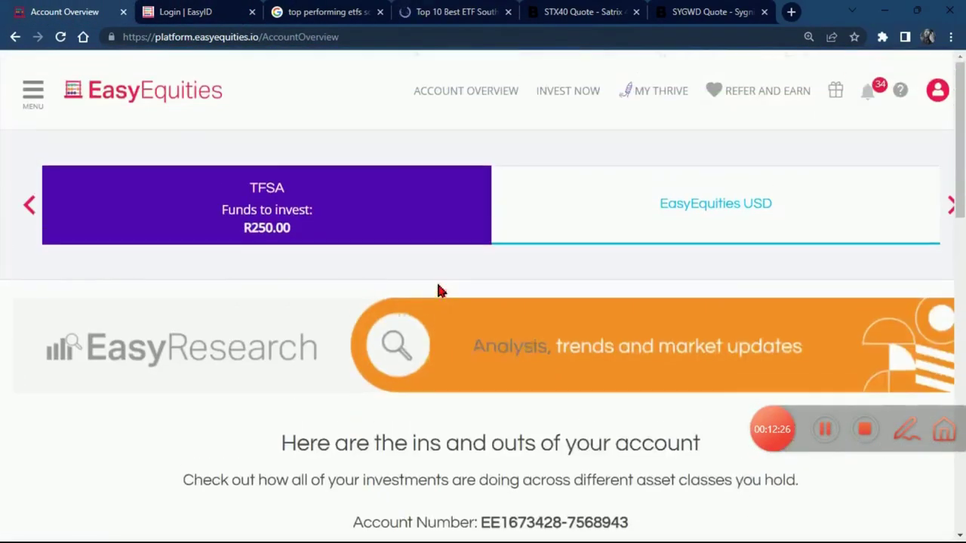
{"action": "left_click", "coordinate": [562, 99]}
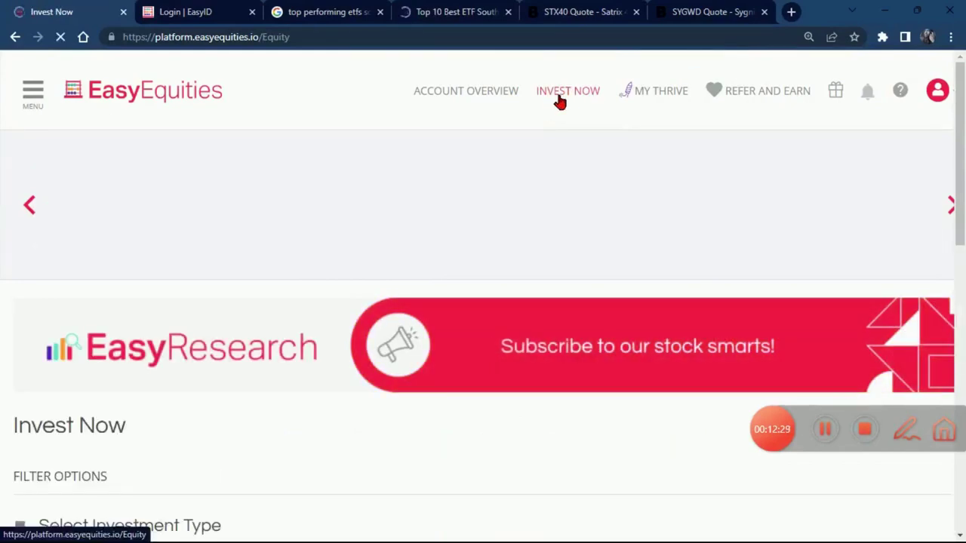
{"action": "scroll", "coordinate": [309, 286], "scroll_direction": "down", "scroll_amount": 5}
Filter investments to ETFs, search STX40, and open the Satrix 40 ETF card.
{"action": "left_click", "coordinate": [212, 264]}
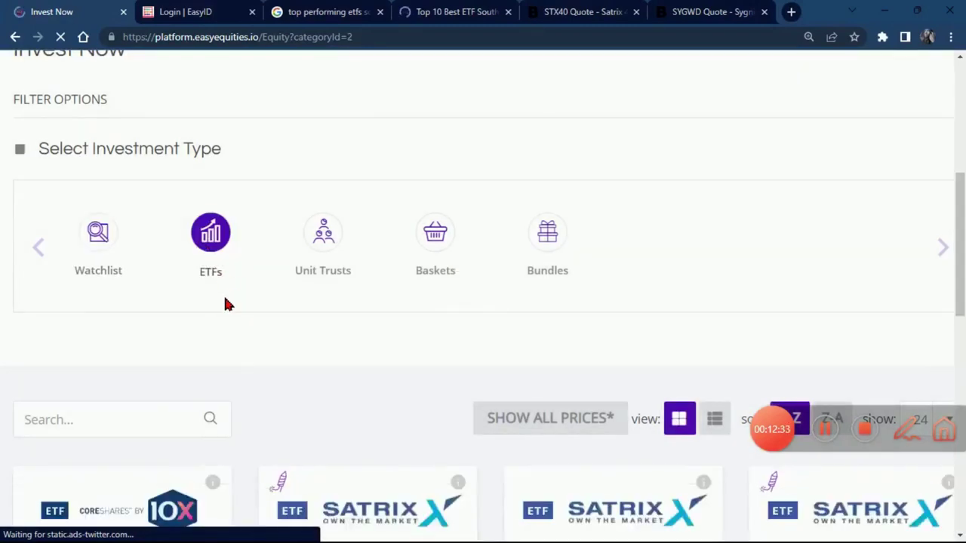
{"action": "scroll", "coordinate": [227, 304], "scroll_direction": "down", "scroll_amount": 5}
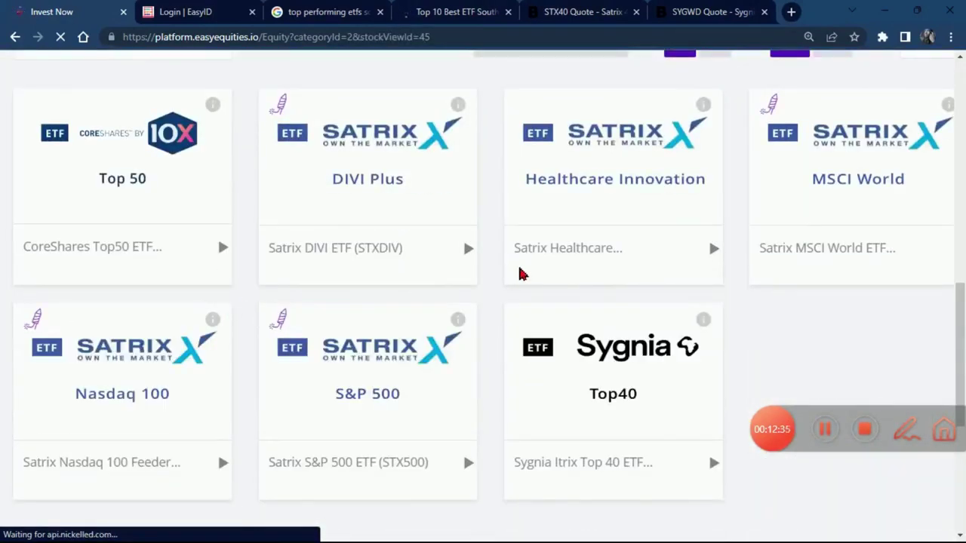
{"action": "scroll", "coordinate": [713, 262], "scroll_direction": "up", "scroll_amount": 3}
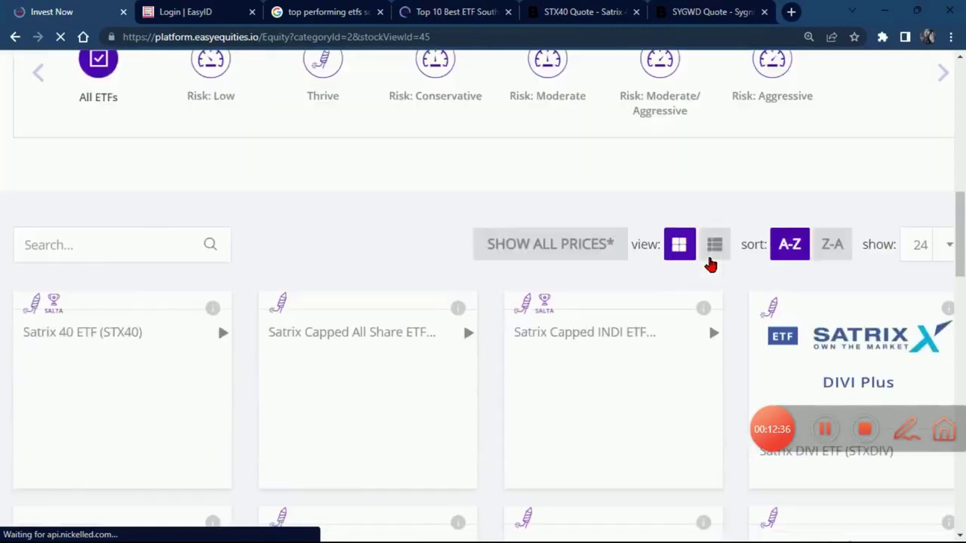
{"action": "scroll", "coordinate": [679, 189], "scroll_direction": "up", "scroll_amount": 4}
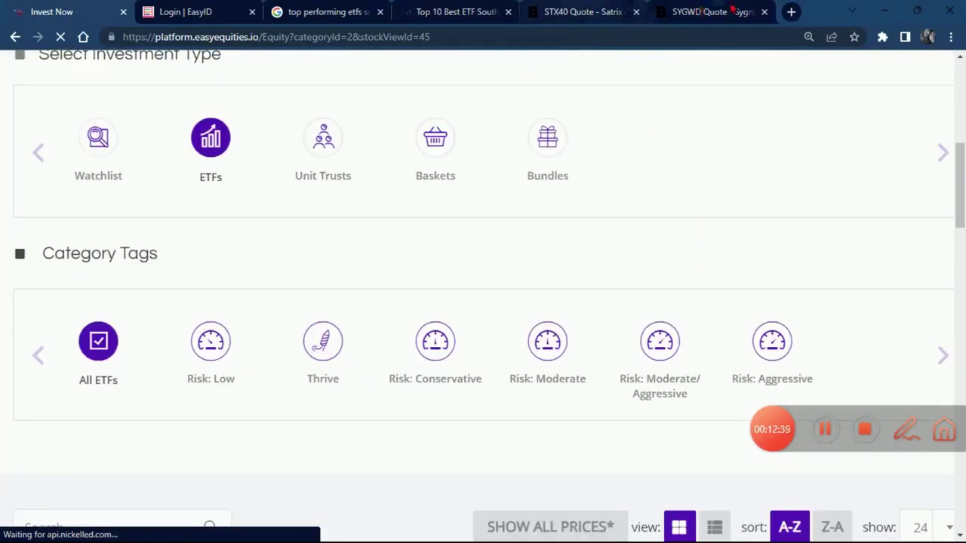
{"action": "scroll", "coordinate": [445, 232], "scroll_direction": "up", "scroll_amount": 2}
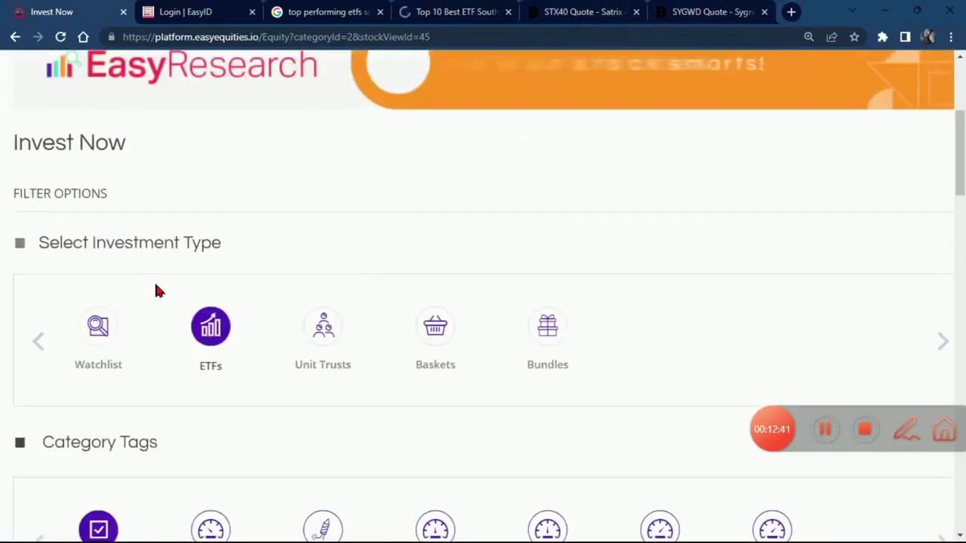
{"action": "scroll", "coordinate": [130, 322], "scroll_direction": "down", "scroll_amount": 4}
{"action": "scroll", "coordinate": [129, 322], "scroll_direction": "down", "scroll_amount": 3}
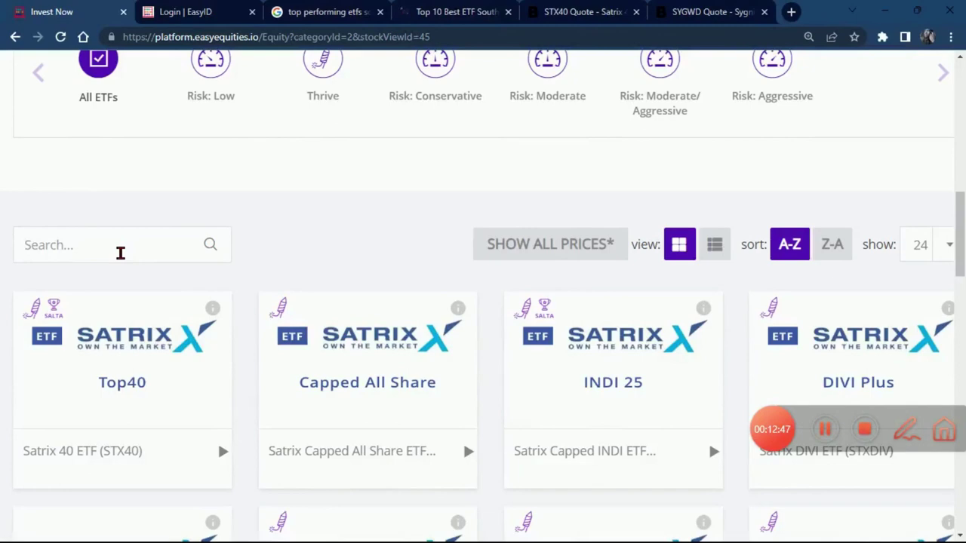
{"action": "type", "text": "S"}
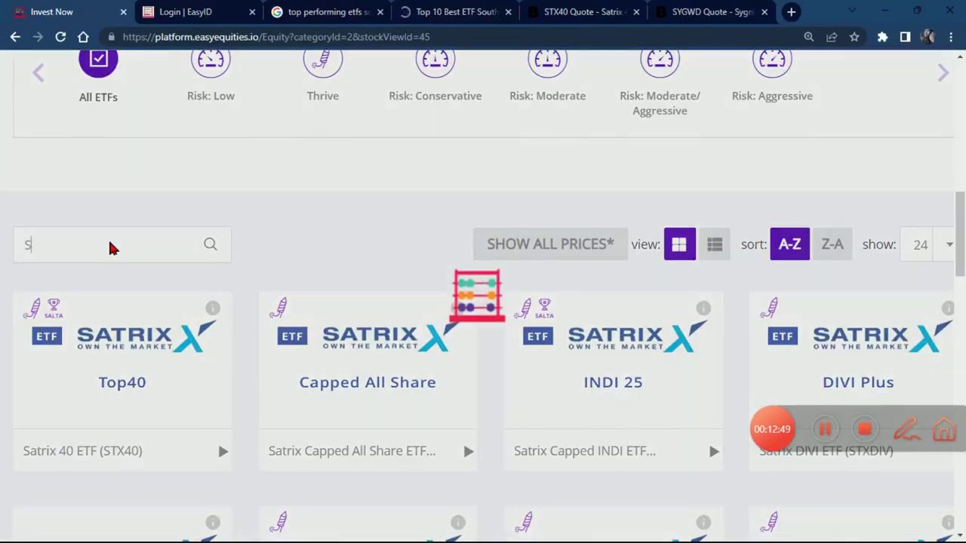
{"action": "type", "text": "TX40"}
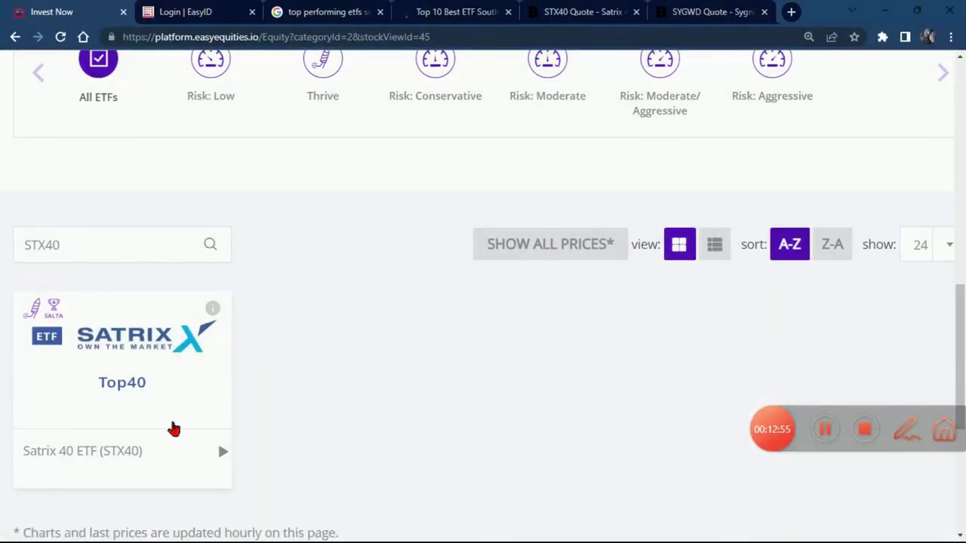
{"action": "left_click", "coordinate": [130, 364]}
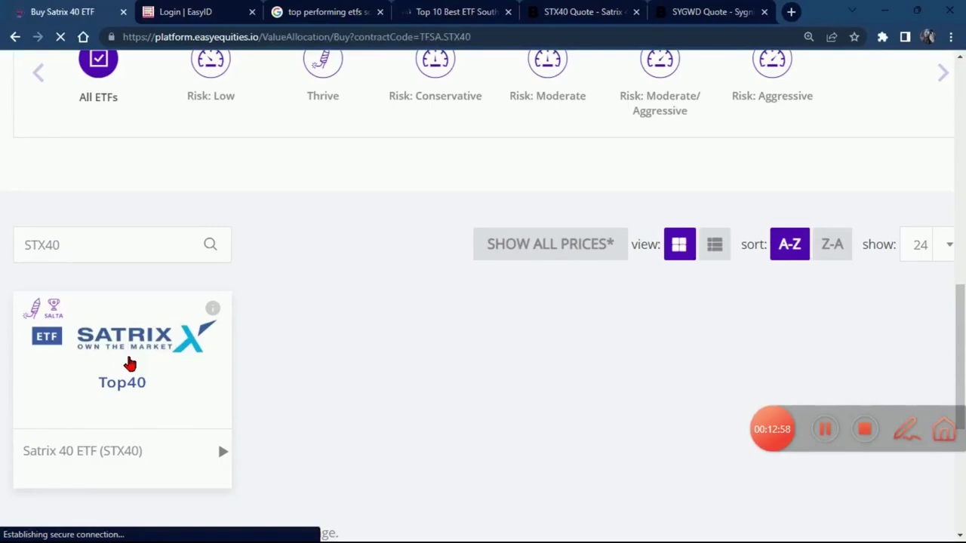
Review the Satrix 40 ETF buy page details: R71.49 ask price, R250.00 available.
{"action": "scroll", "coordinate": [453, 323], "scroll_direction": "down", "scroll_amount": 5}
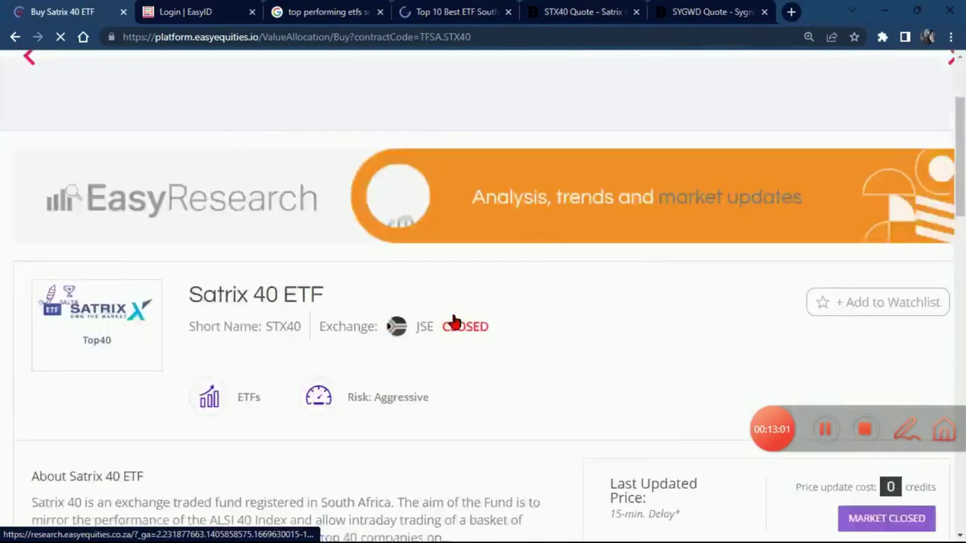
{"action": "scroll", "coordinate": [664, 332], "scroll_direction": "down", "scroll_amount": 9}
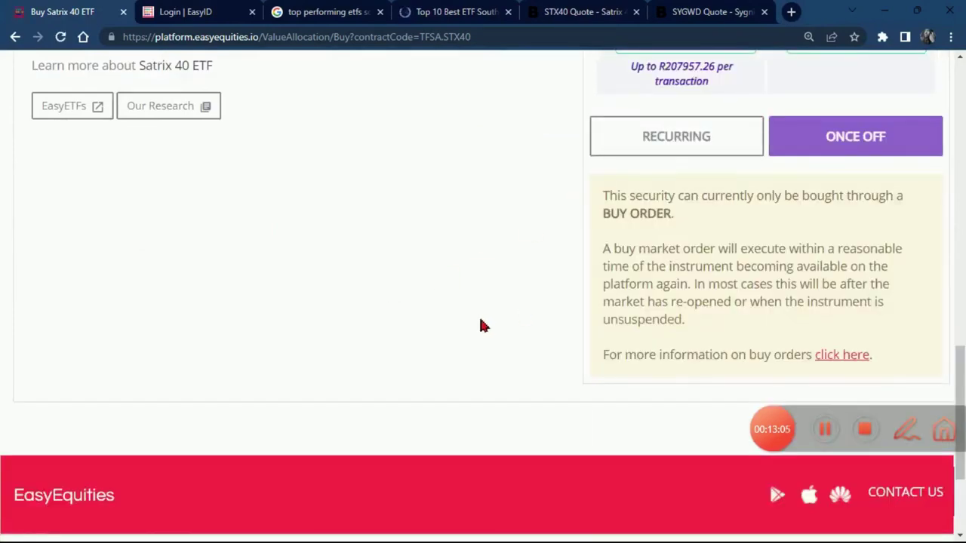
{"action": "scroll", "coordinate": [478, 317], "scroll_direction": "up", "scroll_amount": 5}
{"action": "scroll", "coordinate": [468, 325], "scroll_direction": "up", "scroll_amount": 4}
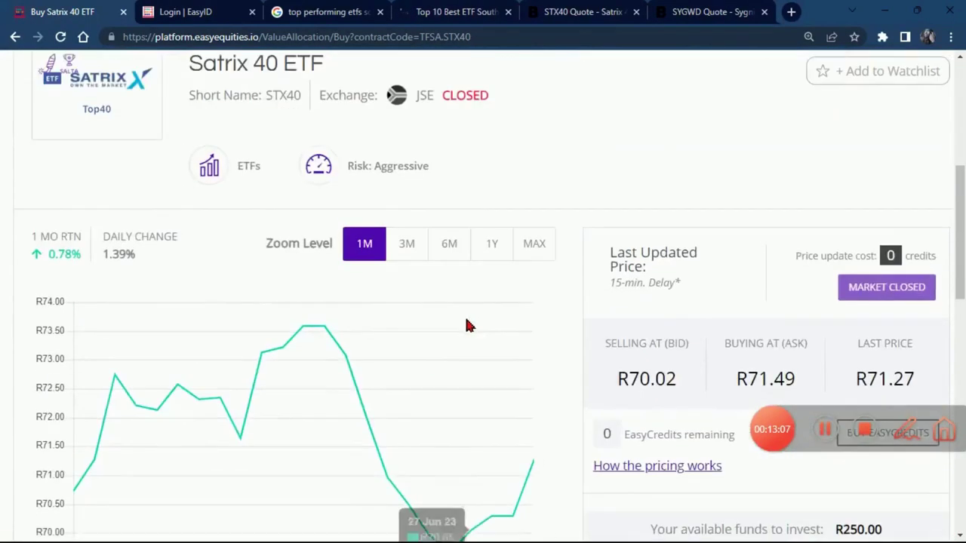
{"action": "scroll", "coordinate": [457, 216], "scroll_direction": "up", "scroll_amount": 1}
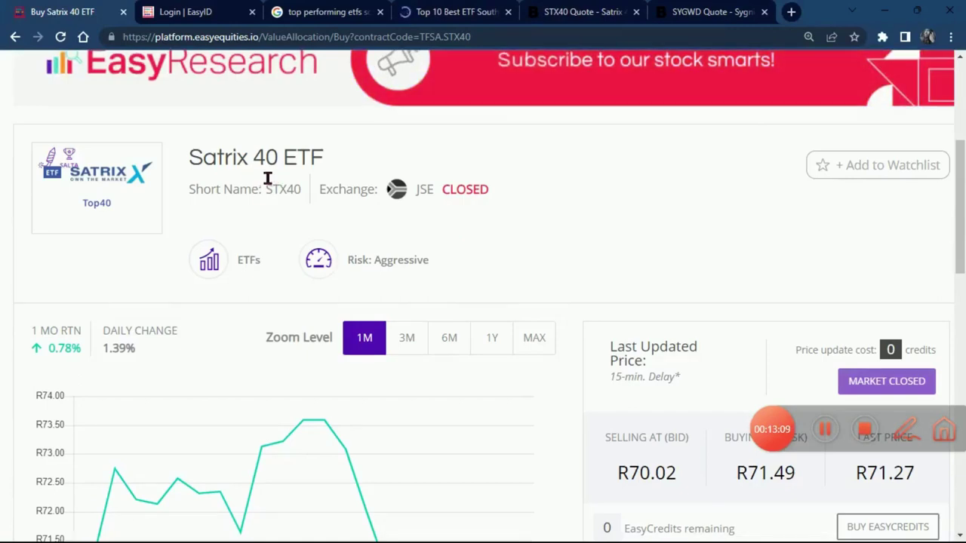